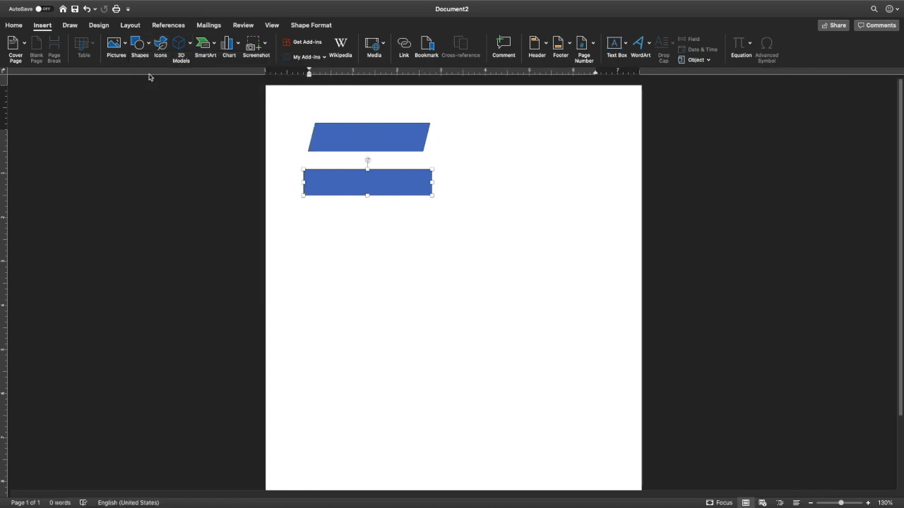
# Step: Complete the column of flowchart shapes with a diamond and two matching ovals below the rectangle
pyautogui.click(18, 48)
pyautogui.moveTo(327, 312)
pyautogui.mouseDown()
pyautogui.moveTo(422, 339)
pyautogui.moveTo(381, 371)
pyautogui.moveTo(375, 411)
pyautogui.mouseUp()
pyautogui.press('super+v')
# Step: Draw a text box beside the parallelogram and paste copies of it beside the other four shapes
pyautogui.moveTo(476, 133)
pyautogui.mouseDown()
pyautogui.moveTo(581, 153)
pyautogui.moveTo(537, 179)
pyautogui.mouseUp()
pyautogui.press('super+v')
pyautogui.press('super+v')
pyautogui.moveTo(528, 248); pyautogui.dragTo(523, 319)
pyautogui.press('super+v')
pyautogui.click(510, 174)
pyautogui.click(511, 139)
pyautogui.click(306, 49)
# Step: Label the five text boxes from top to bottom "Input / Output", "Computations", "Comparisons", "Start Algorithm" and "End Algorithm"
pyautogui.click(496, 138)
pyautogui.write('Input / Output')
pyautogui.doubleClick(509, 183)
pyautogui.write('Computations')
pyautogui.click(424, 240)
pyautogui.write('Comparisons')
pyautogui.click(438, 318)
pyautogui.write('Start Algorithm')
pyautogui.click(439, 385)
pyautogui.write('End Algorithm')
# Step: Increase the font size of the text in all five label boxes
pyautogui.press('super+a')
pyautogui.click(14, 24)
pyautogui.click(128, 42)
pyautogui.tripleClick(452, 317)
pyautogui.click(13, 24)
pyautogui.click(128, 42)
pyautogui.tripleClick(436, 238)
pyautogui.click(130, 43)
pyautogui.tripleClick(437, 180)
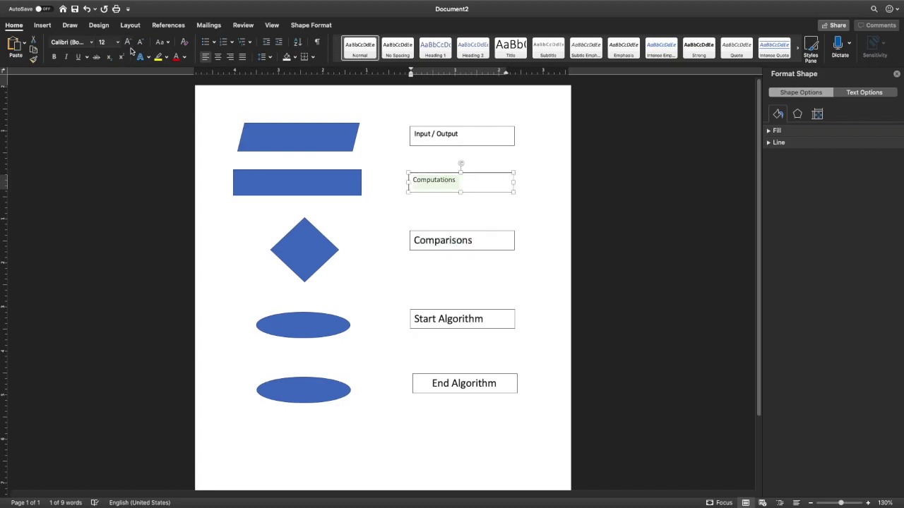
pyautogui.click(130, 44)
pyautogui.tripleClick(436, 134)
pyautogui.click(130, 43)
# Step: Open the upper oval beside the "Start Algorithm" label for text entry
pyautogui.rightClick(304, 326)
pyautogui.click(331, 307)
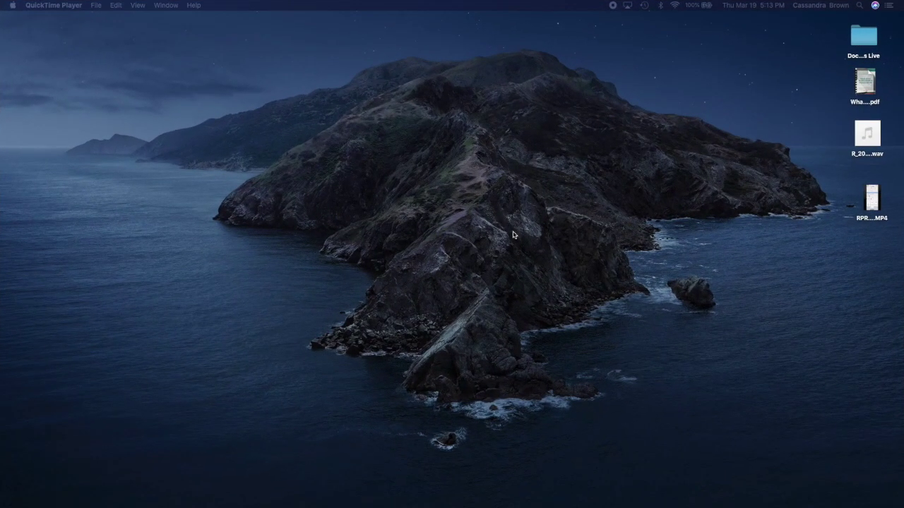
# Step: Switch to Microsoft Word and highlight the if/else code in Document1, leaving the text cursor after "z = 7;"
pyautogui.moveTo(901, 252)
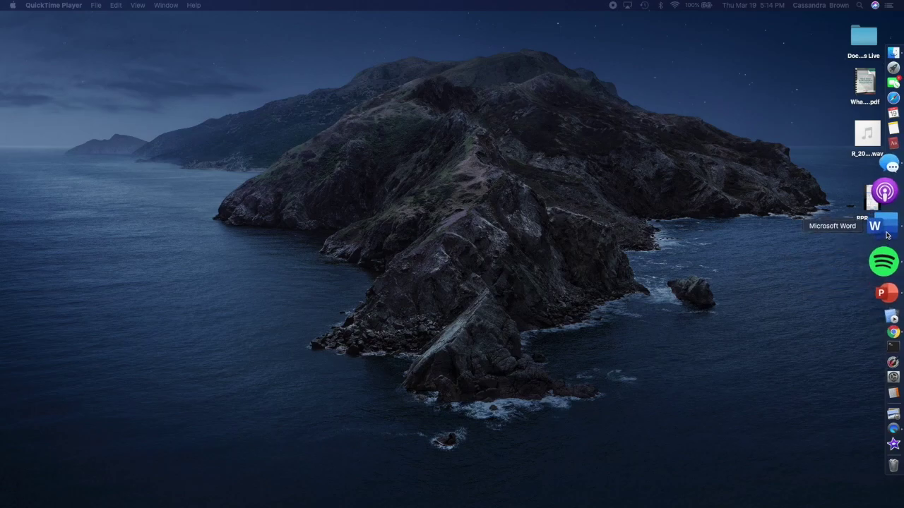
pyautogui.click(886, 228)
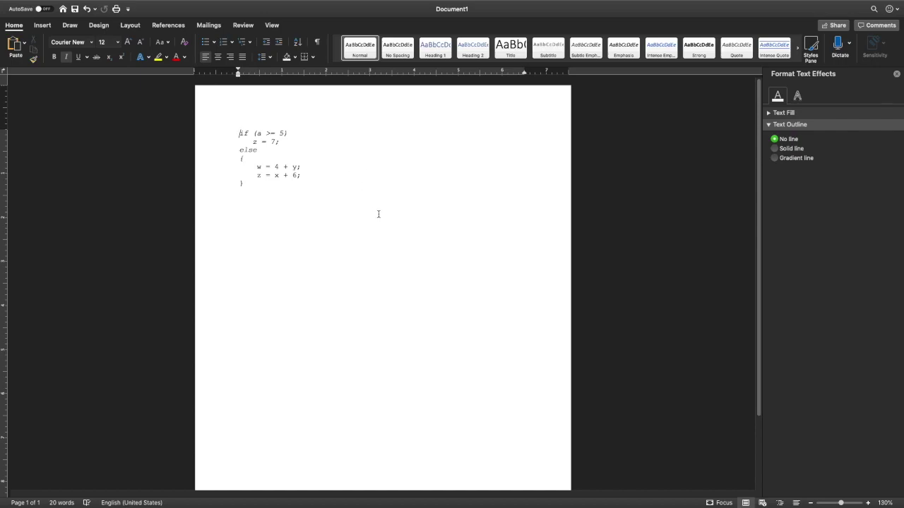
pyautogui.moveTo(302, 176); pyautogui.dragTo(241, 133)
pyautogui.click(281, 143)
# Step: Draw an oval about 0.38" high and 0.89" wide on the page's empty area beside the if/else code
pyautogui.click(42, 26)
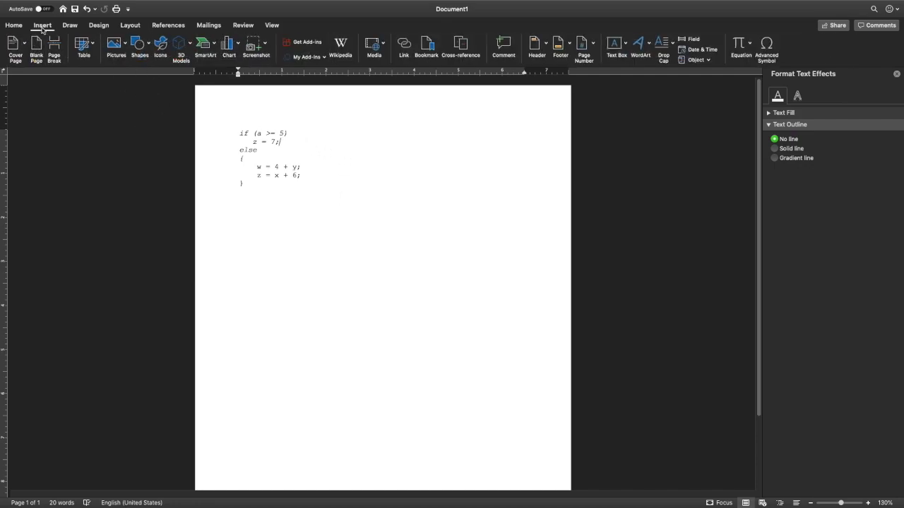
pyautogui.click(140, 46)
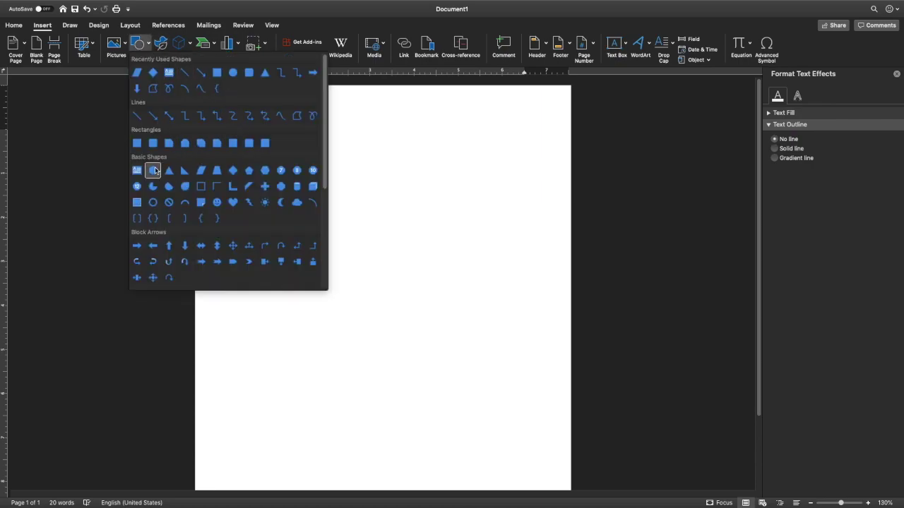
pyautogui.click(120, 70)
pyautogui.click(139, 49)
pyautogui.click(153, 171)
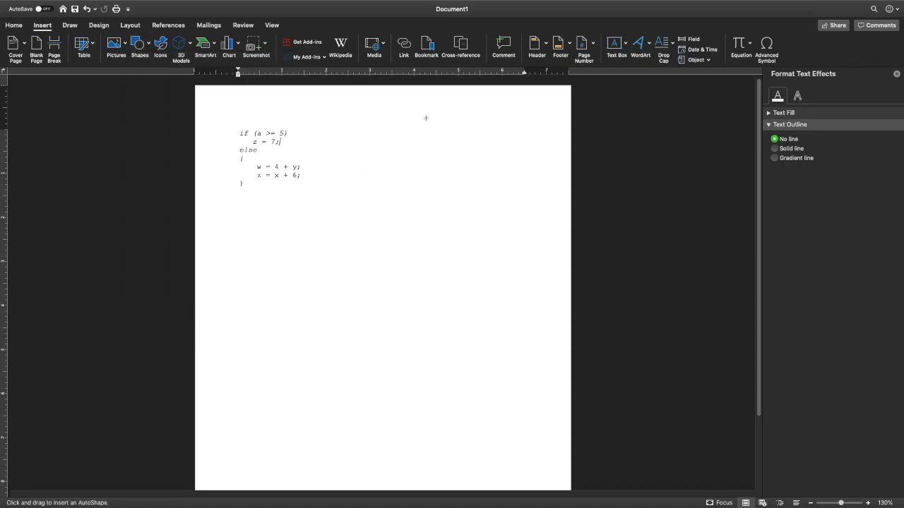
pyautogui.moveTo(399, 121); pyautogui.dragTo(439, 137)
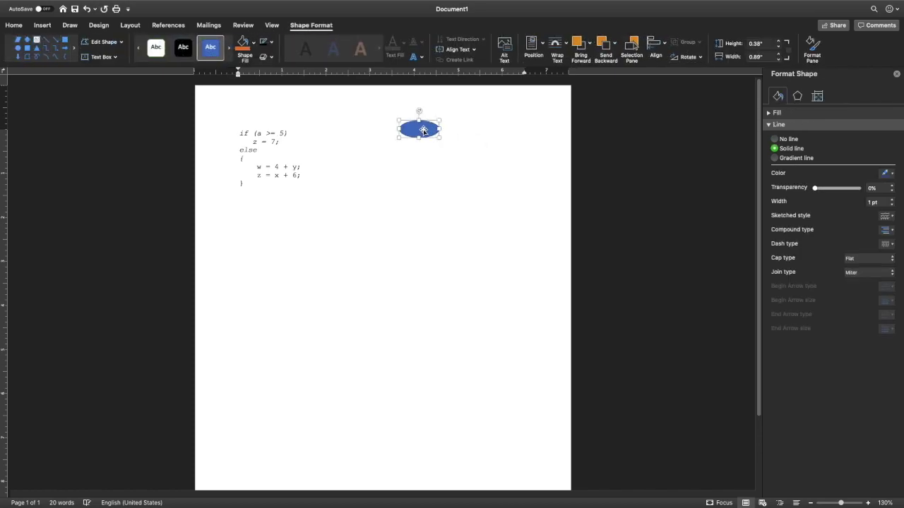
# Step: Try a white-filled shape style with a green outline on the oval and return it to the solid blue style
pyautogui.click(152, 50)
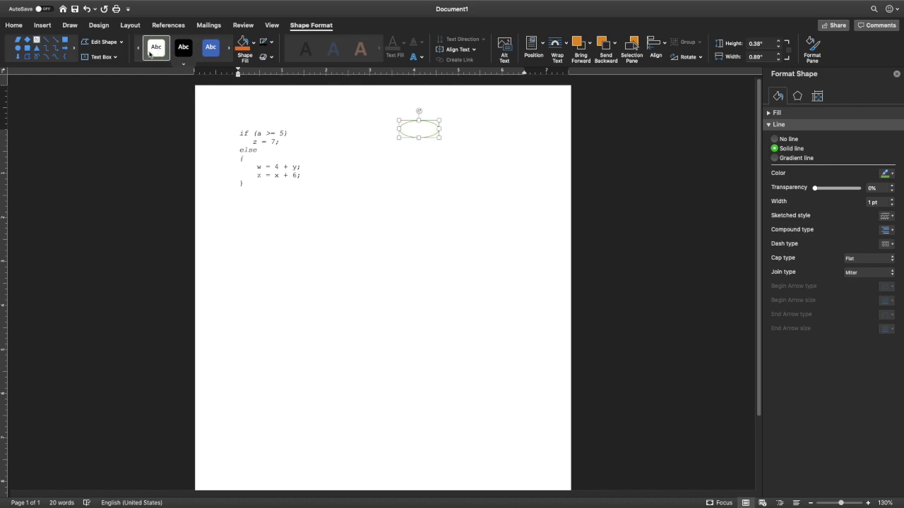
pyautogui.click(139, 55)
pyautogui.click(139, 55)
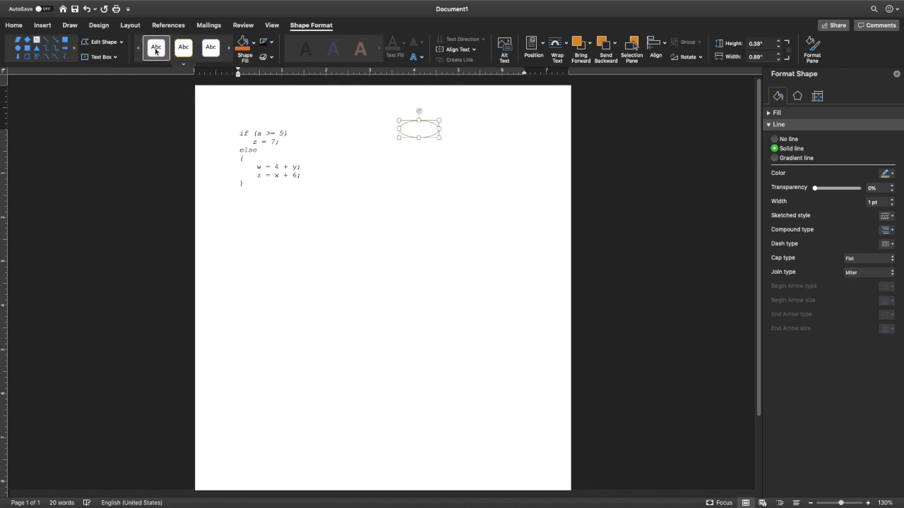
pyautogui.click(228, 50)
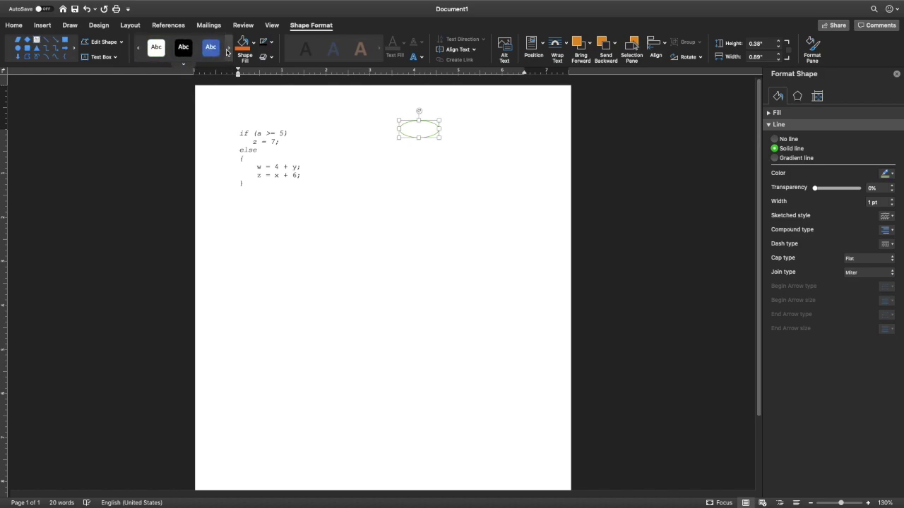
pyautogui.click(211, 49)
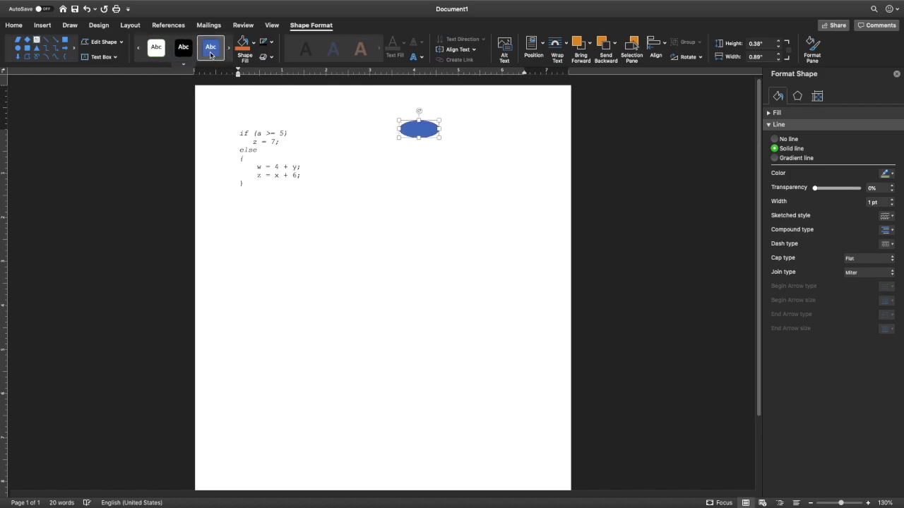
# Step: Add the text "start" inside the blue oval and stretch its height to about 0.49"
pyautogui.rightClick(418, 130)
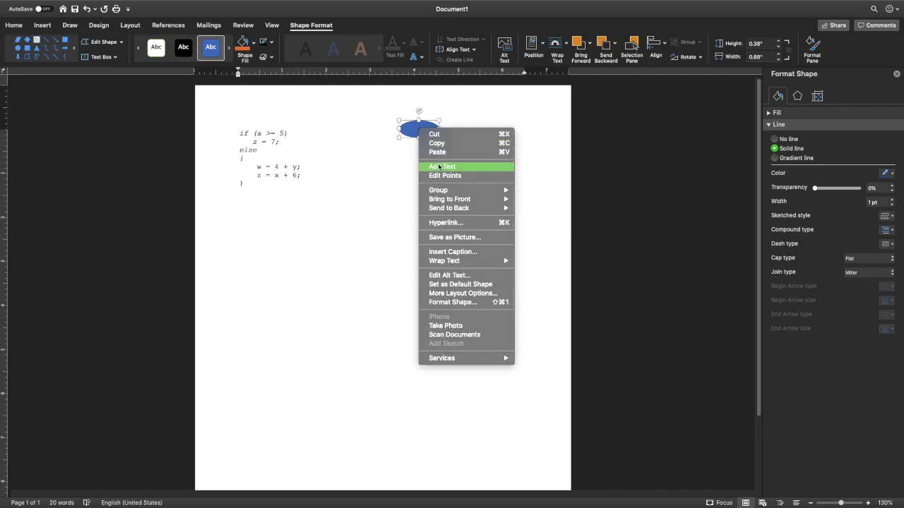
pyautogui.click(438, 164)
pyautogui.write('start')
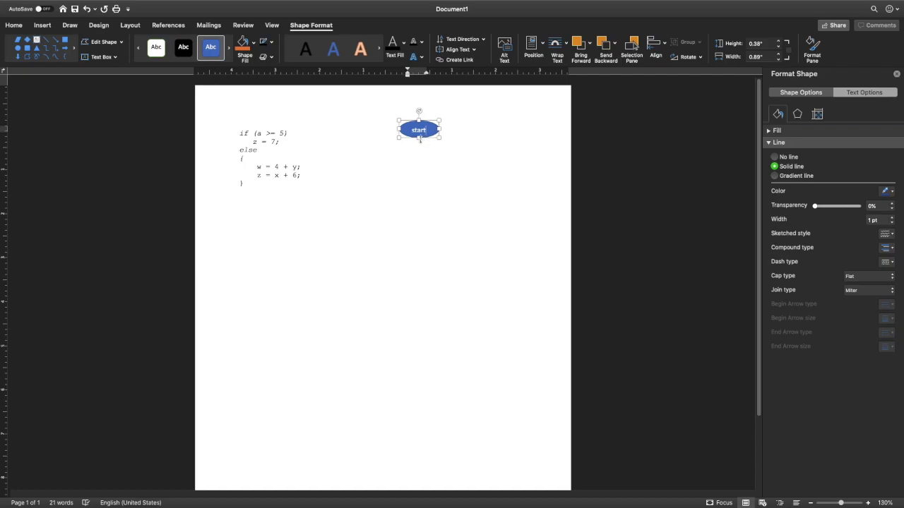
pyautogui.moveTo(419, 139); pyautogui.dragTo(425, 142)
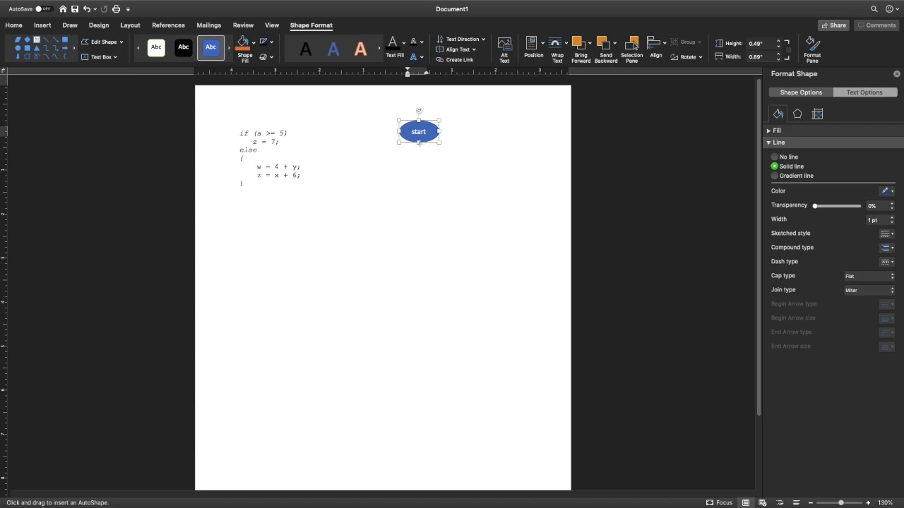
pyautogui.click(43, 27)
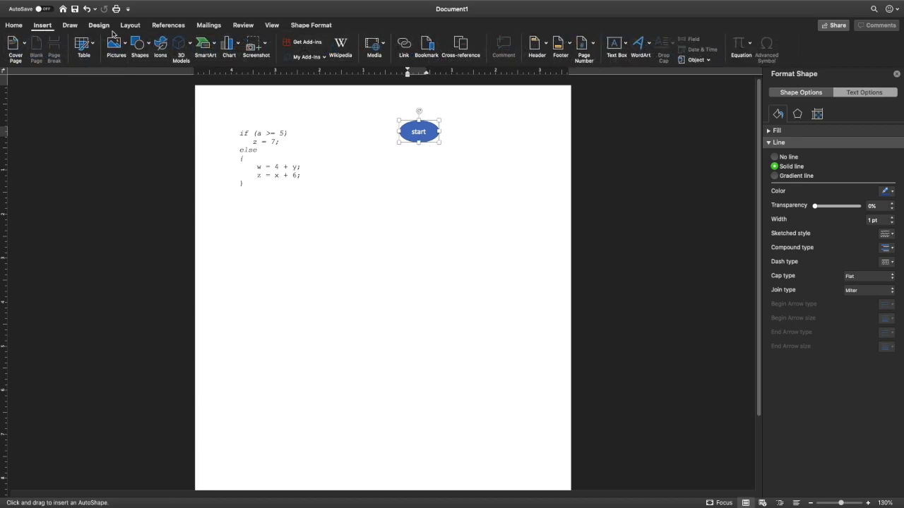
pyautogui.click(139, 52)
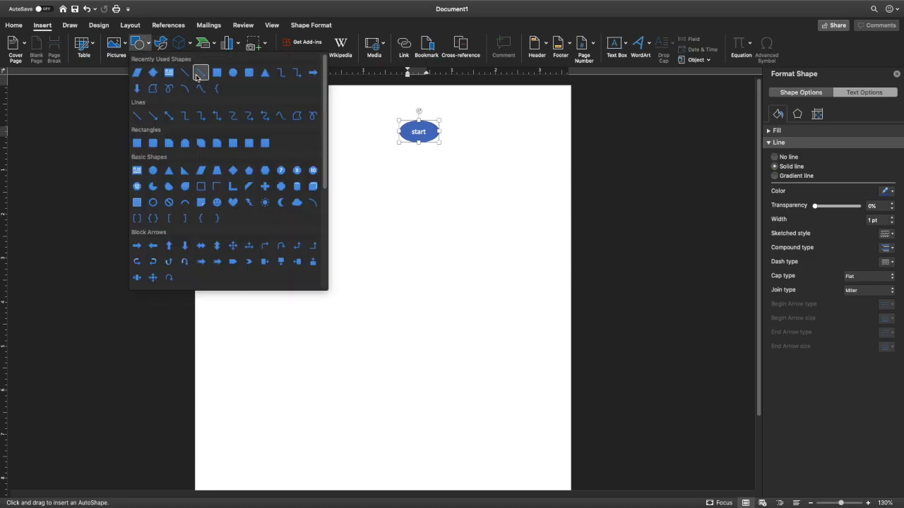
pyautogui.click(198, 77)
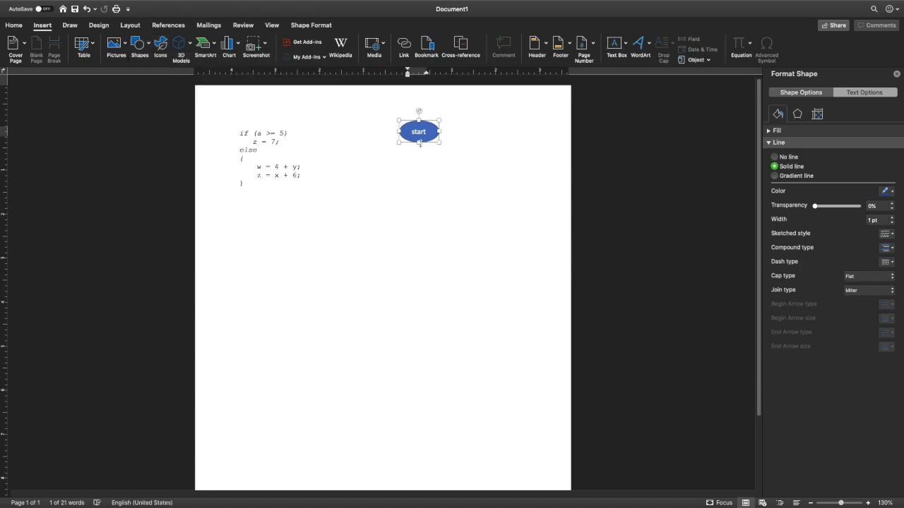
pyautogui.click(471, 141)
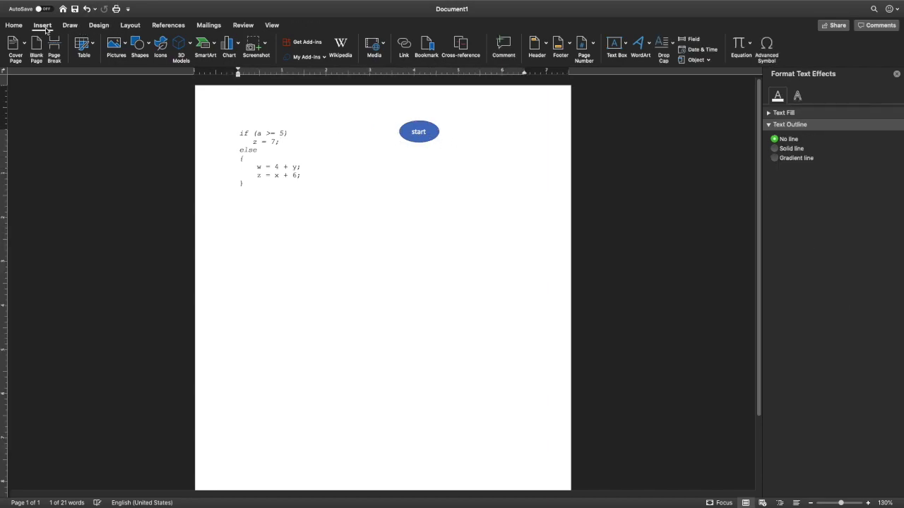
# Step: Draw a straight arrow about 0.67" long pointing vertically down from the bottom of the start oval
pyautogui.click(138, 46)
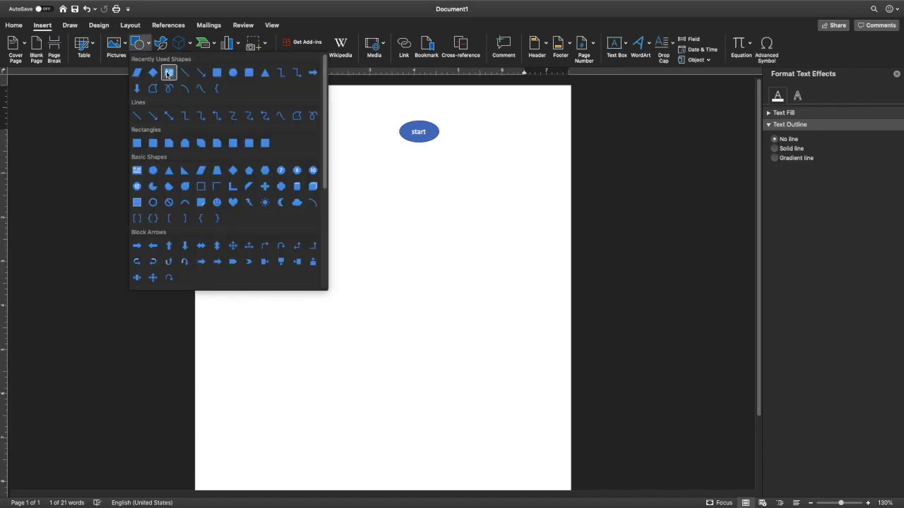
pyautogui.click(187, 73)
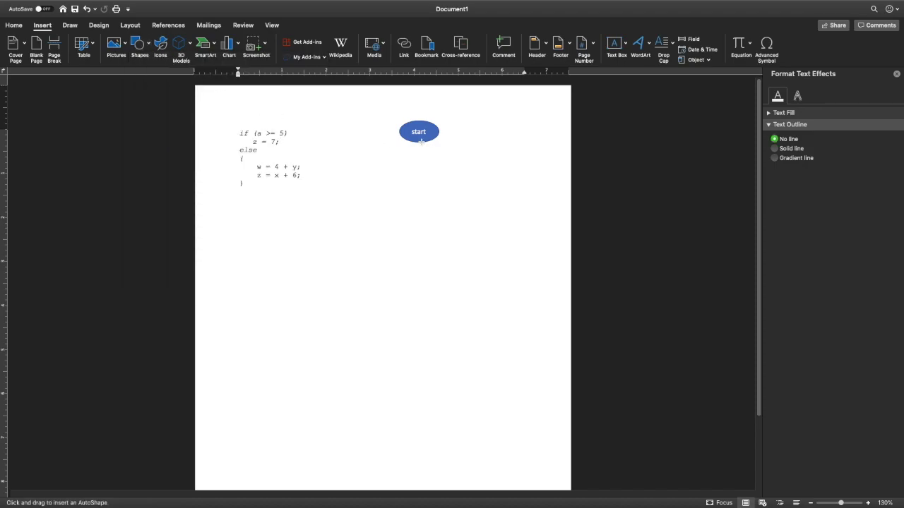
pyautogui.moveTo(418, 143); pyautogui.dragTo(418, 172)
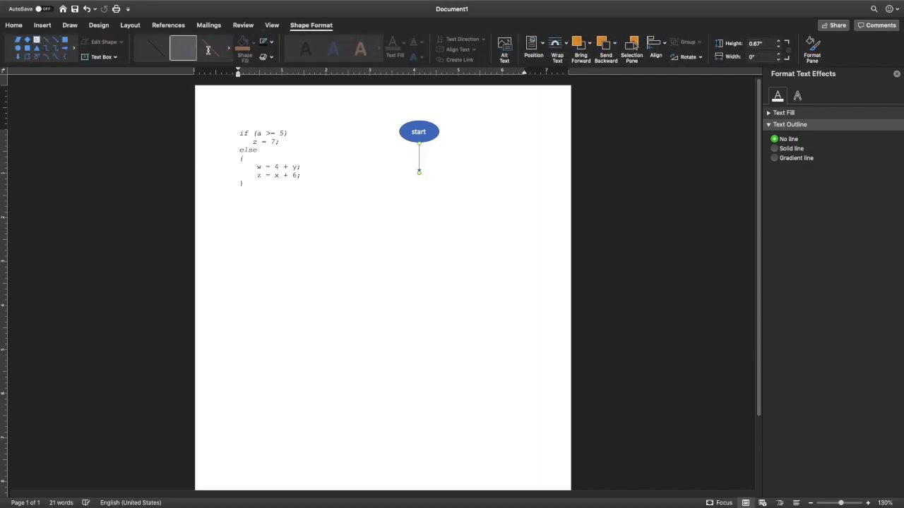
# Step: Set the line weight of the arrow below the start oval to 3 pt
pyautogui.click(273, 43)
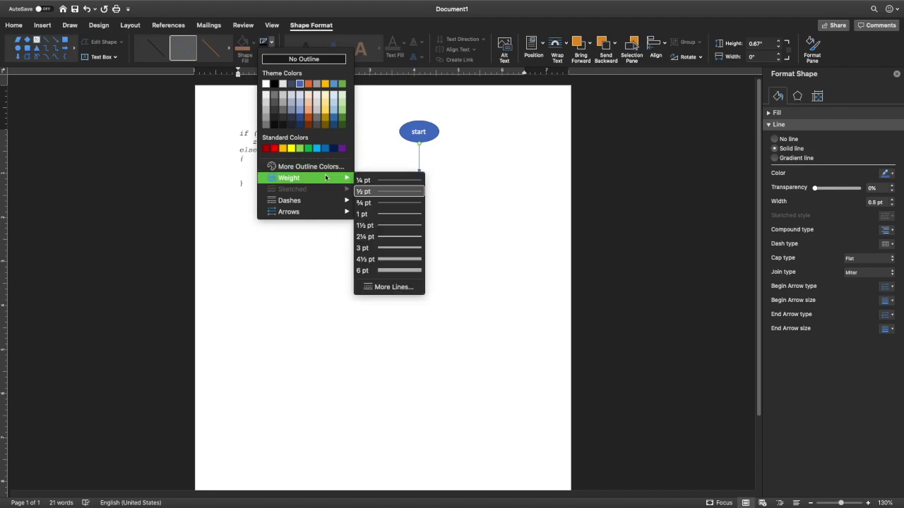
pyautogui.click(274, 41)
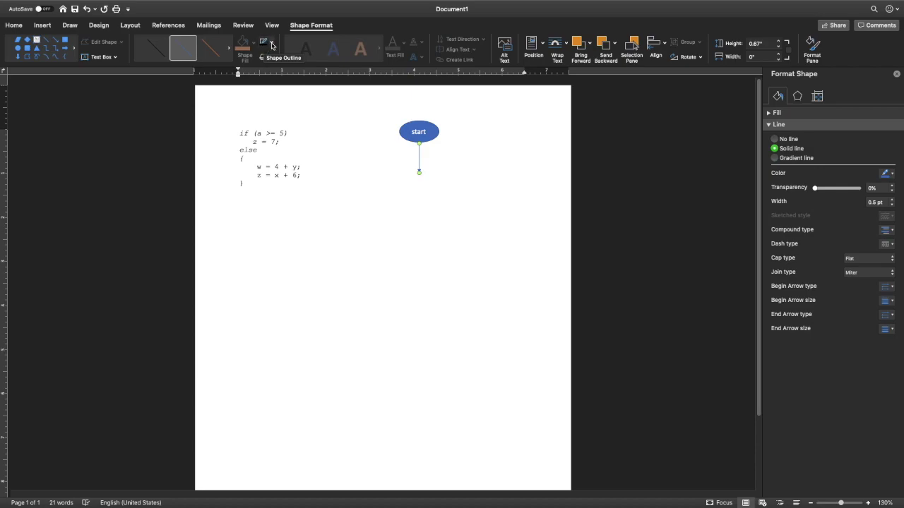
pyautogui.click(273, 45)
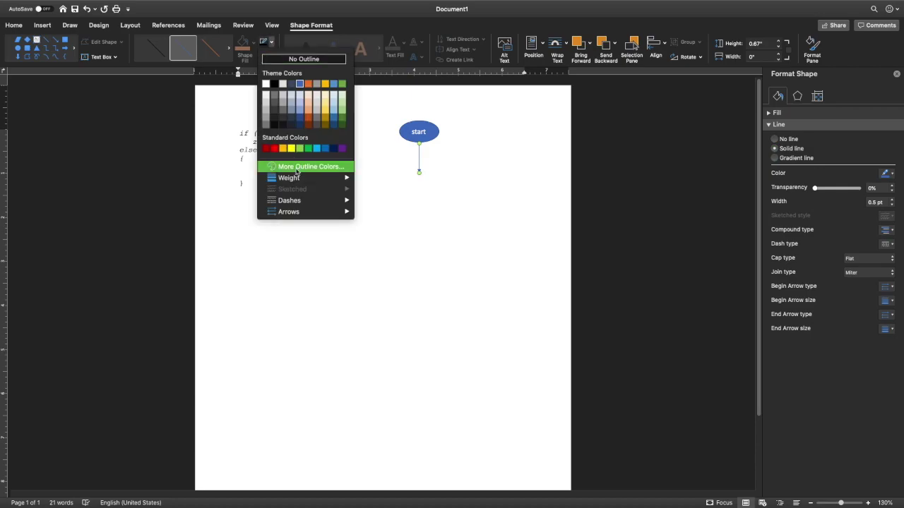
pyautogui.moveTo(346, 180)
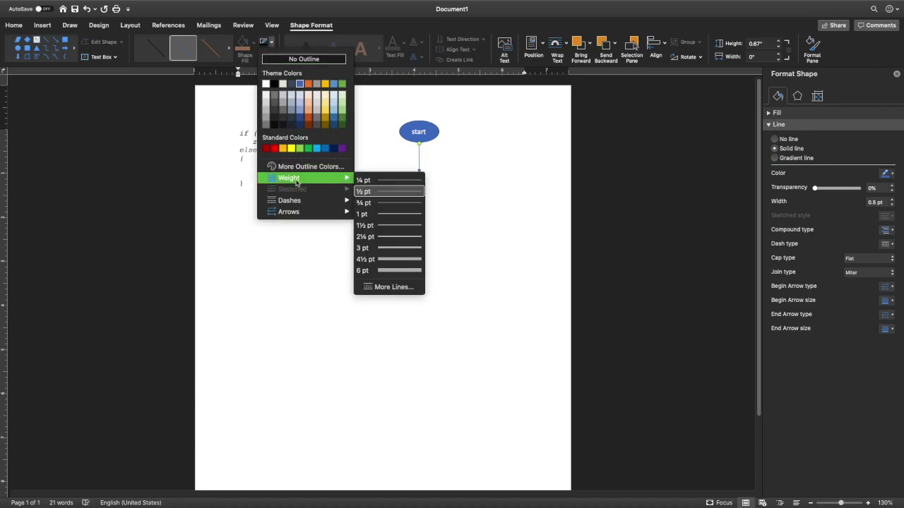
pyautogui.click(390, 248)
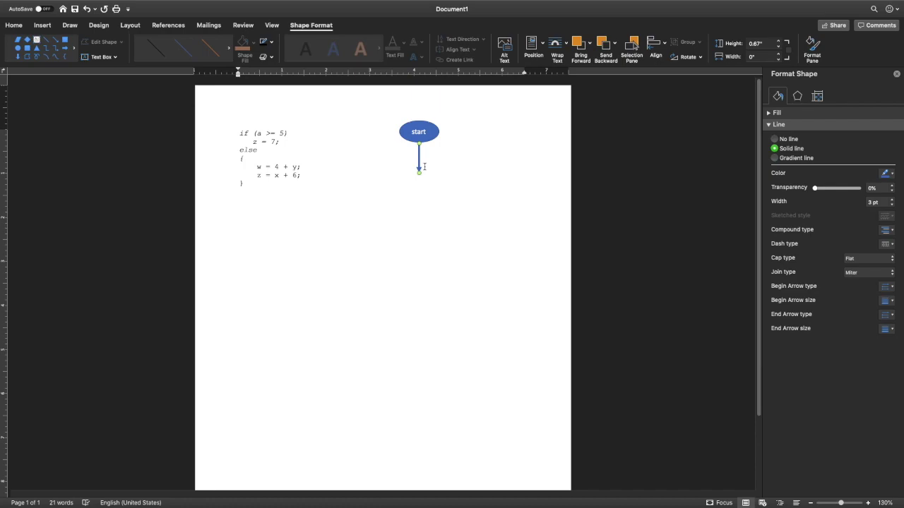
# Step: Apply the black line style to the arrow, set its weight to 3 pt and deselect it
pyautogui.click(157, 52)
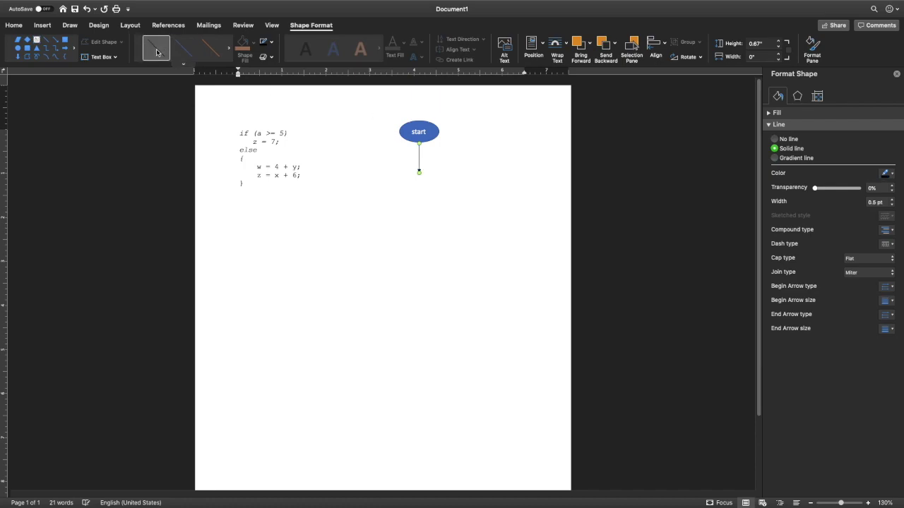
pyautogui.click(271, 42)
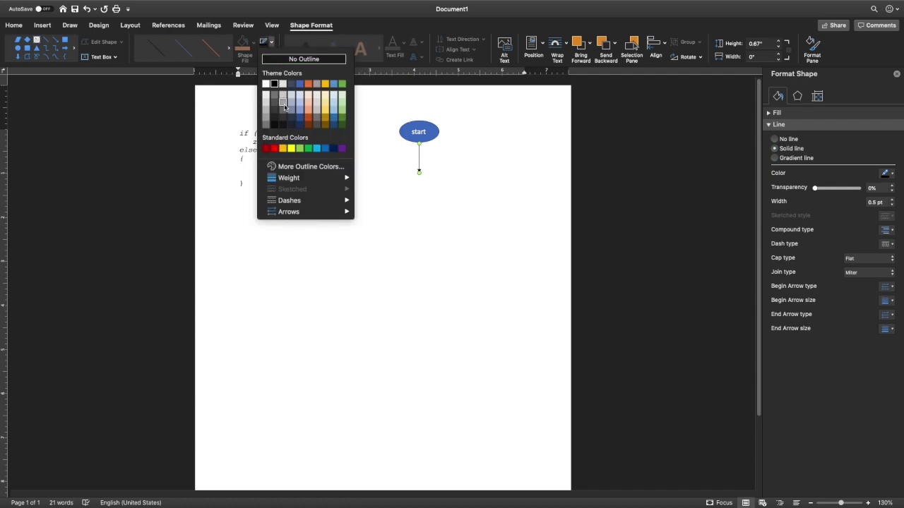
pyautogui.moveTo(309, 185)
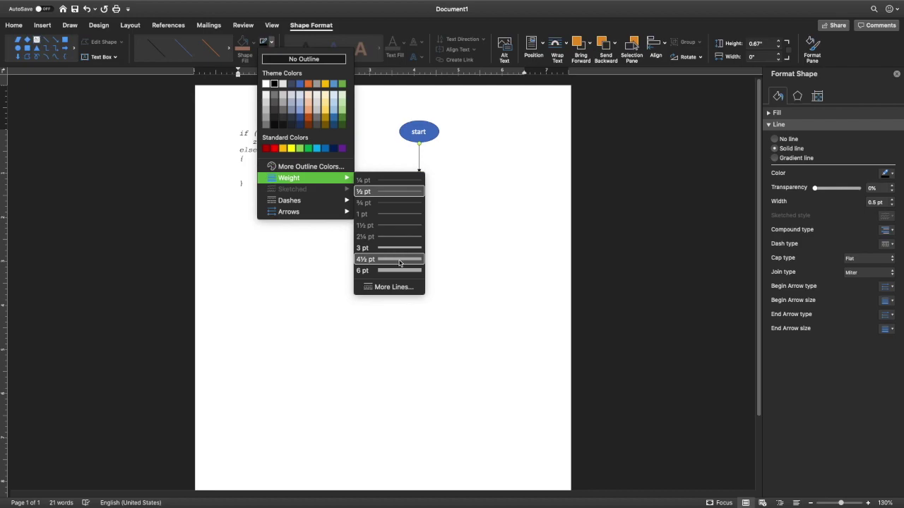
pyautogui.click(398, 252)
pyautogui.click(332, 179)
pyautogui.click(334, 147)
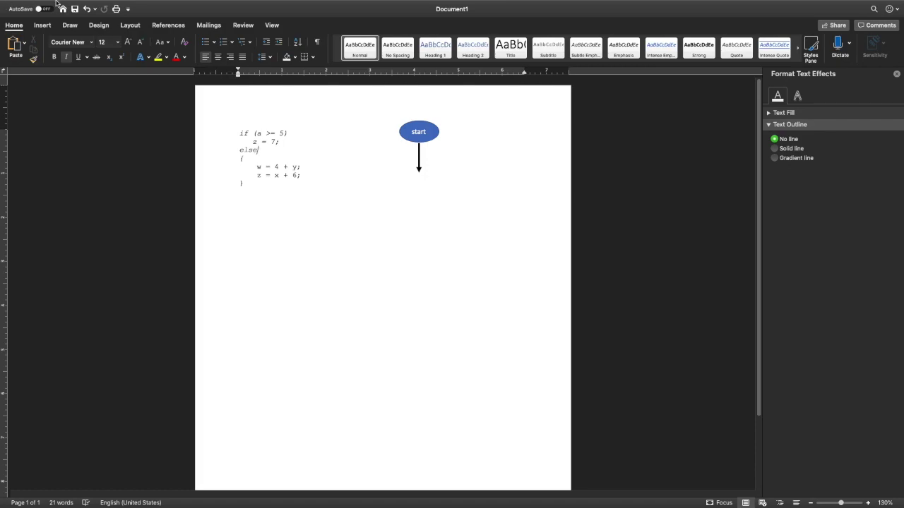
# Step: Draw a diamond about 1.03" high and 0.94" wide directly below the arrow's tip
pyautogui.click(42, 25)
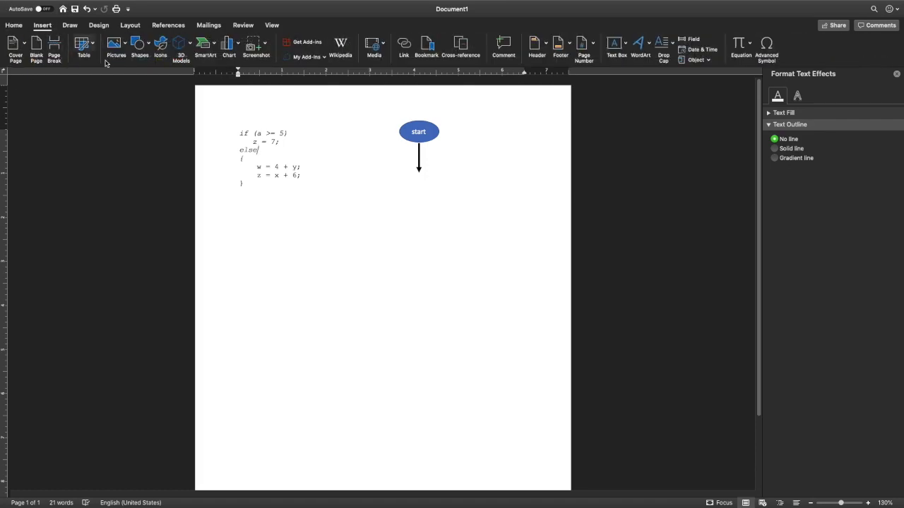
pyautogui.click(150, 44)
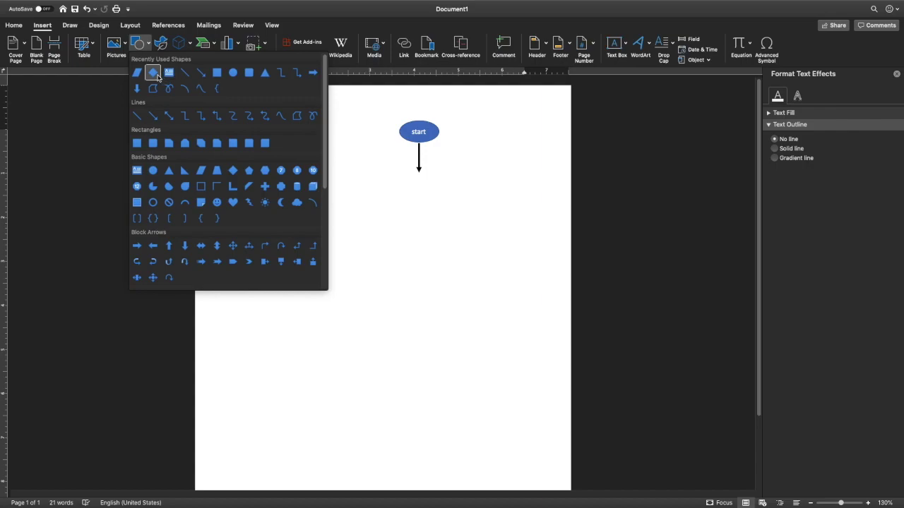
pyautogui.click(152, 73)
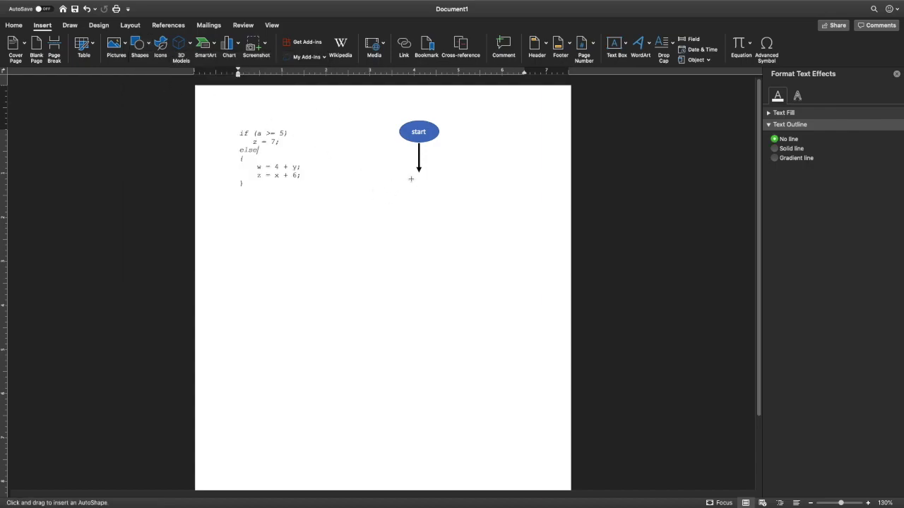
pyautogui.moveTo(409, 179); pyautogui.dragTo(425, 199)
pyautogui.click(456, 196)
# Step: Label the diamond "a >= 5" and widen it so the condition fits on one line
pyautogui.click(418, 198)
pyautogui.rightClick(435, 214)
pyautogui.click(437, 238)
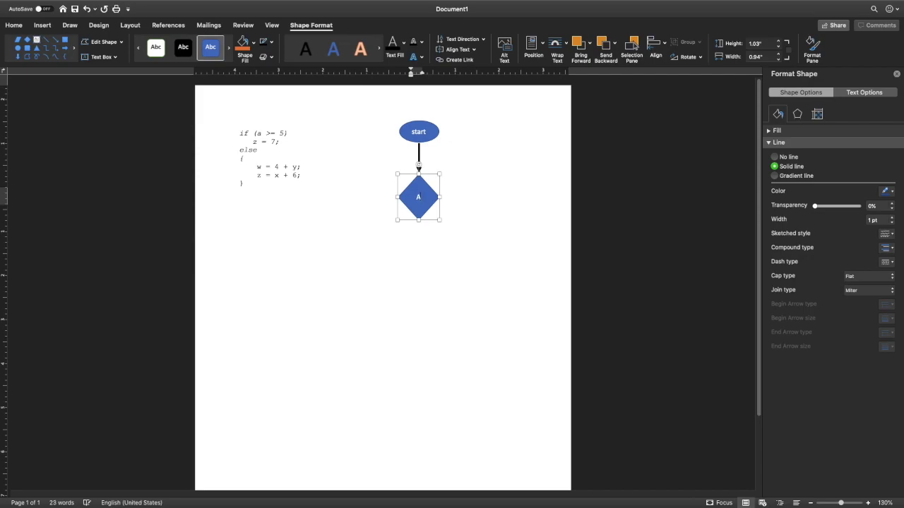
pyautogui.press('BackSpace')
pyautogui.write('>=')
pyautogui.moveTo(440, 198)
pyautogui.mouseDown()
pyautogui.moveTo(459, 202)
pyautogui.moveTo(431, 202)
pyautogui.mouseUp()
pyautogui.click(367, 208)
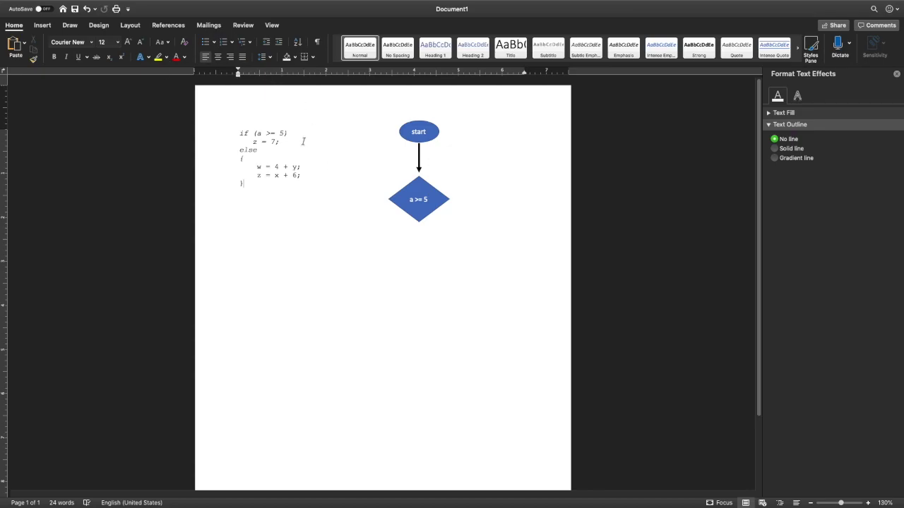
# Step: Draw an elbow arrow from the diamond's right corner, about 1.28" wide and 0.76" high, running horizontally and bending once straight down
pyautogui.click(422, 207)
pyautogui.click(255, 144)
pyautogui.moveTo(255, 143); pyautogui.dragTo(281, 142)
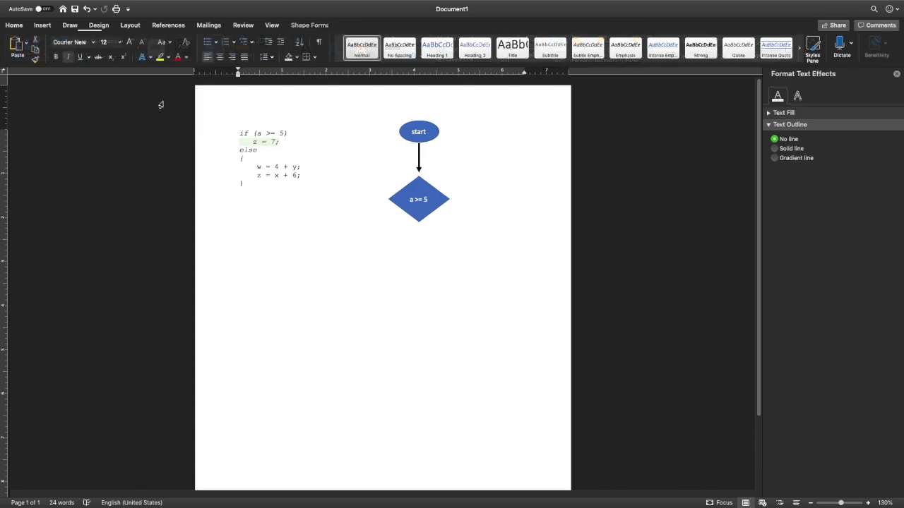
pyautogui.click(44, 28)
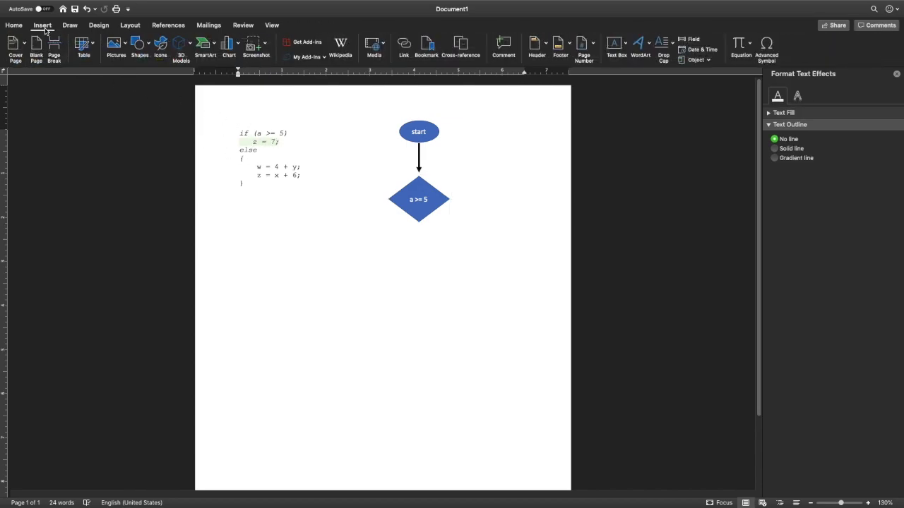
pyautogui.click(139, 48)
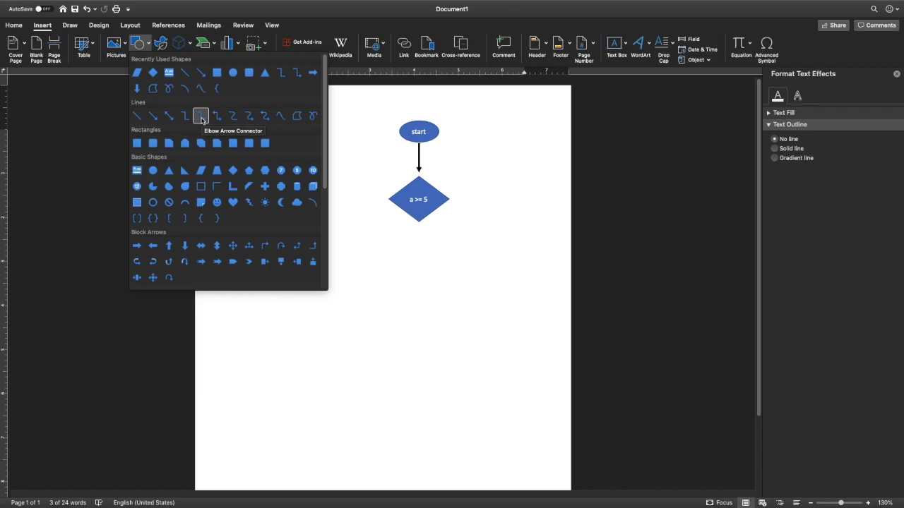
pyautogui.click(201, 117)
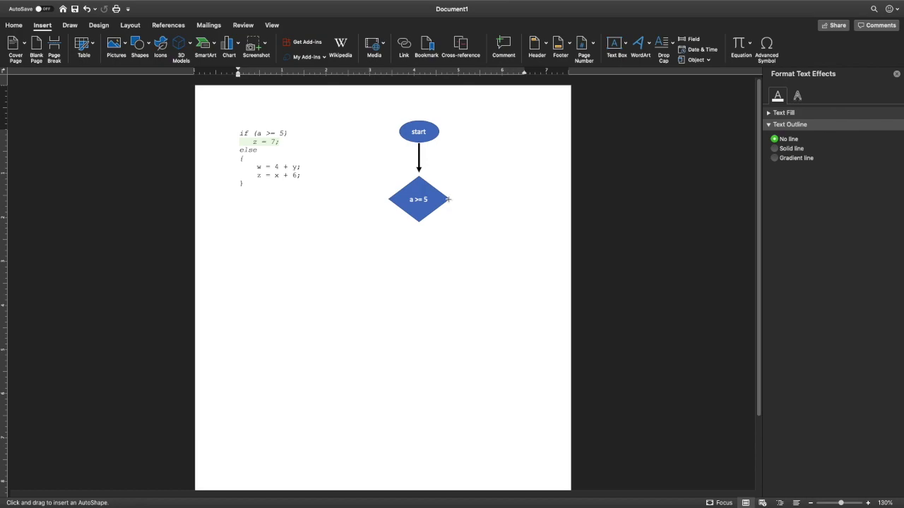
pyautogui.moveTo(447, 199); pyautogui.dragTo(507, 223)
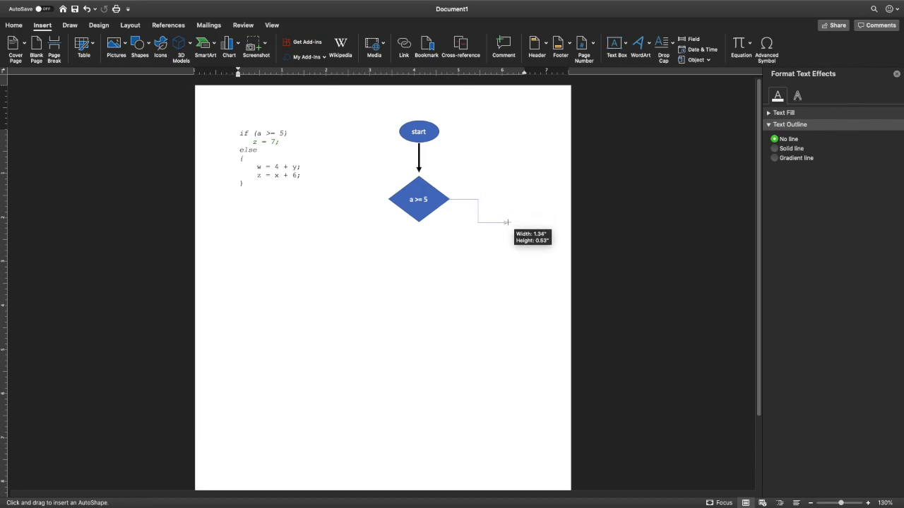
pyautogui.moveTo(506, 223); pyautogui.dragTo(507, 228)
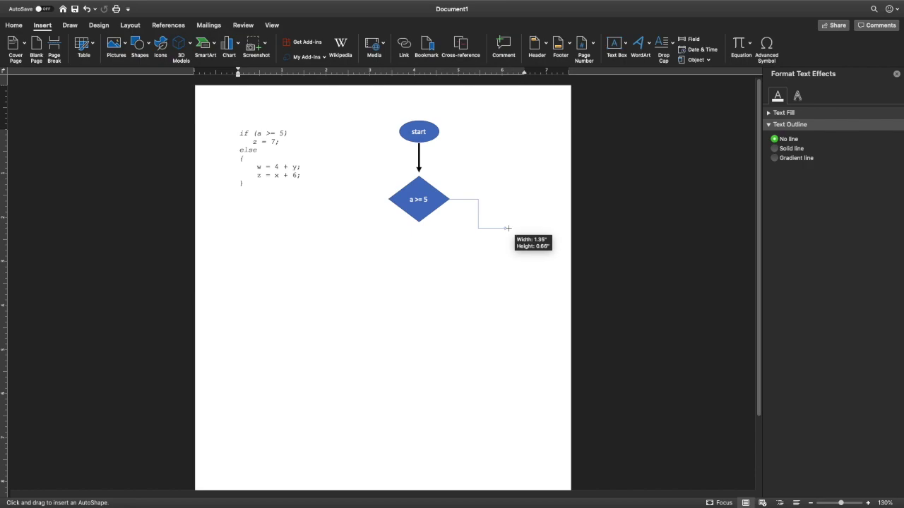
pyautogui.moveTo(508, 229)
pyautogui.mouseDown()
pyautogui.moveTo(506, 211)
pyautogui.moveTo(498, 238)
pyautogui.moveTo(503, 205)
pyautogui.moveTo(502, 214)
pyautogui.mouseUp()
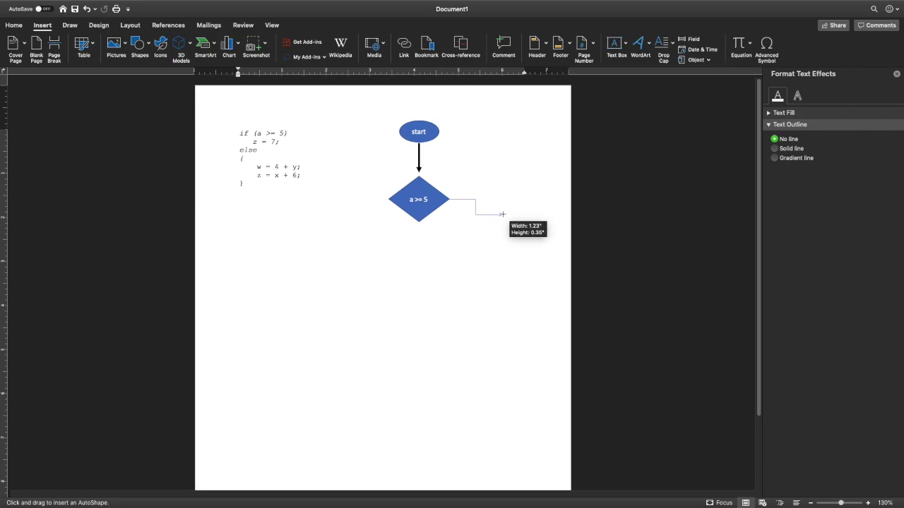
pyautogui.moveTo(502, 214); pyautogui.dragTo(503, 215)
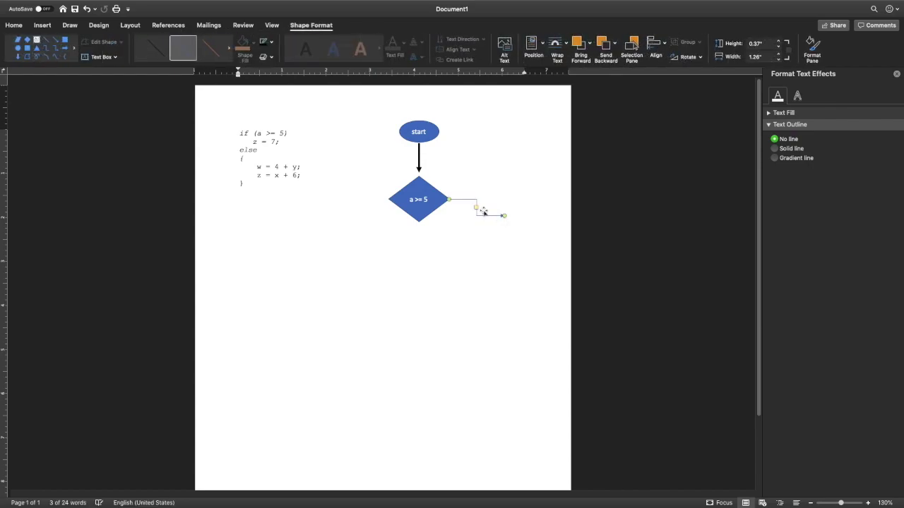
pyautogui.moveTo(477, 208); pyautogui.dragTo(504, 205)
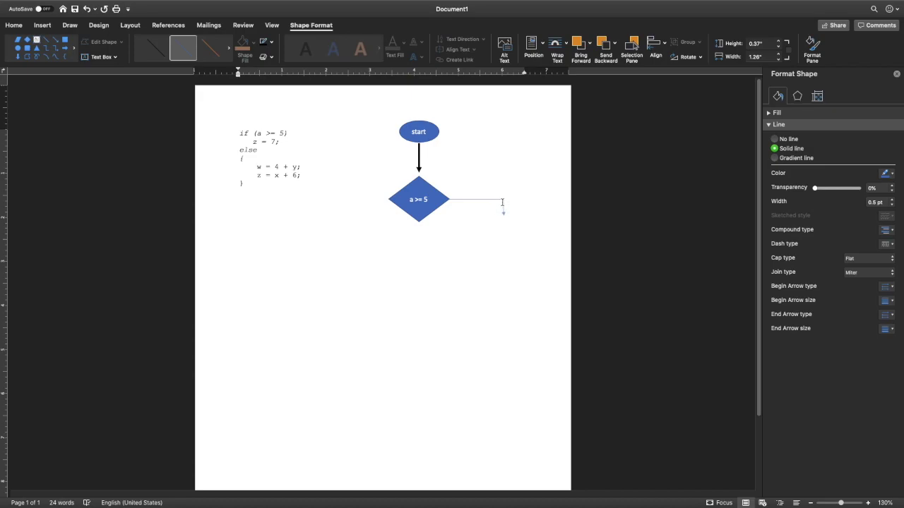
pyautogui.moveTo(503, 204); pyautogui.dragTo(504, 232)
# Step: Draw a rectangle about 1.84" wide and 0.43" high below the elbow arrow's tip and label it "z = 7;"
pyautogui.click(42, 25)
pyautogui.click(140, 47)
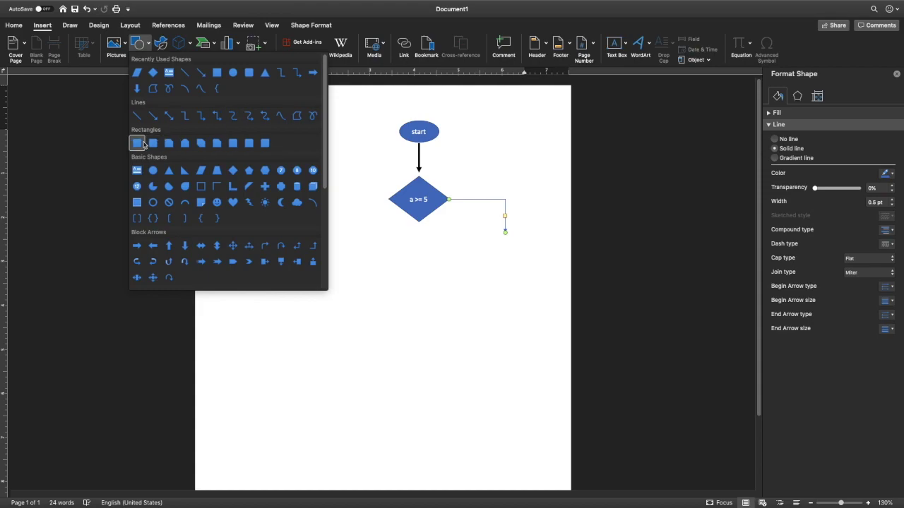
pyautogui.click(139, 143)
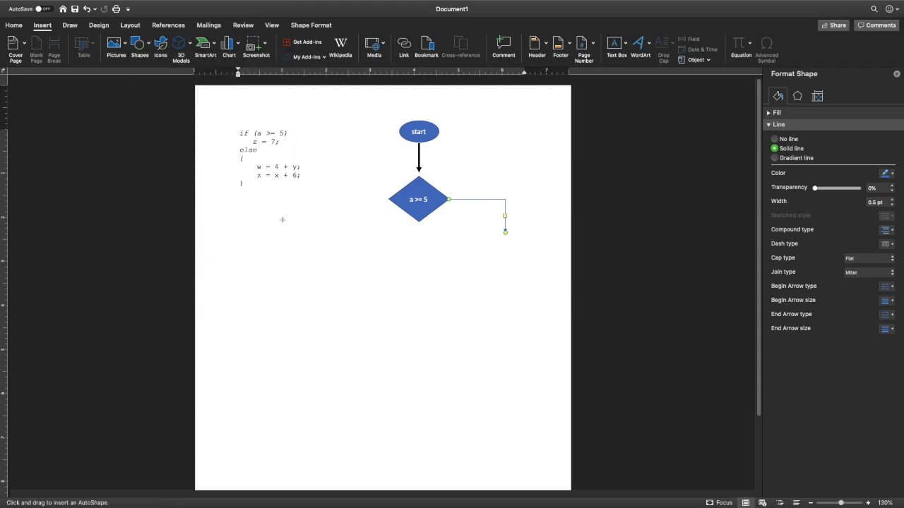
pyautogui.moveTo(478, 235)
pyautogui.mouseDown()
pyautogui.moveTo(484, 251)
pyautogui.moveTo(526, 257)
pyautogui.moveTo(524, 271)
pyautogui.moveTo(560, 253)
pyautogui.moveTo(539, 246)
pyautogui.mouseUp()
pyautogui.rightClick(526, 247)
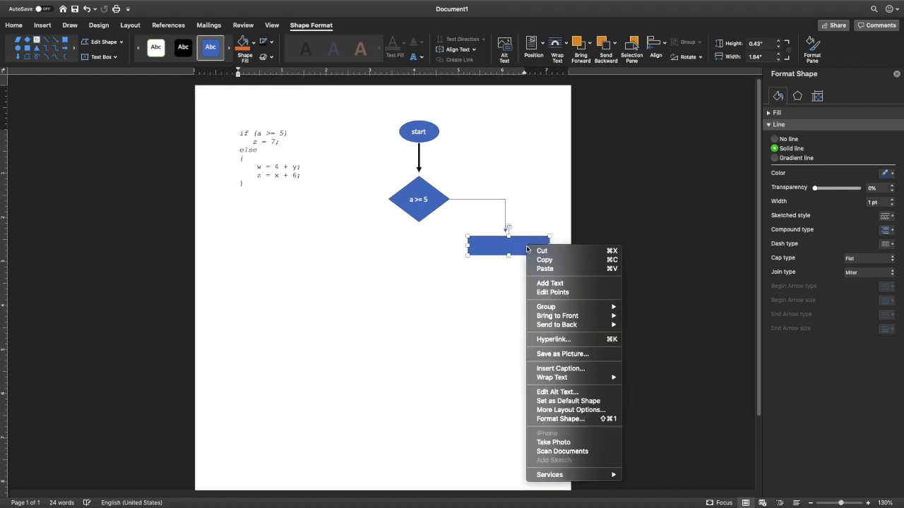
pyautogui.click(542, 282)
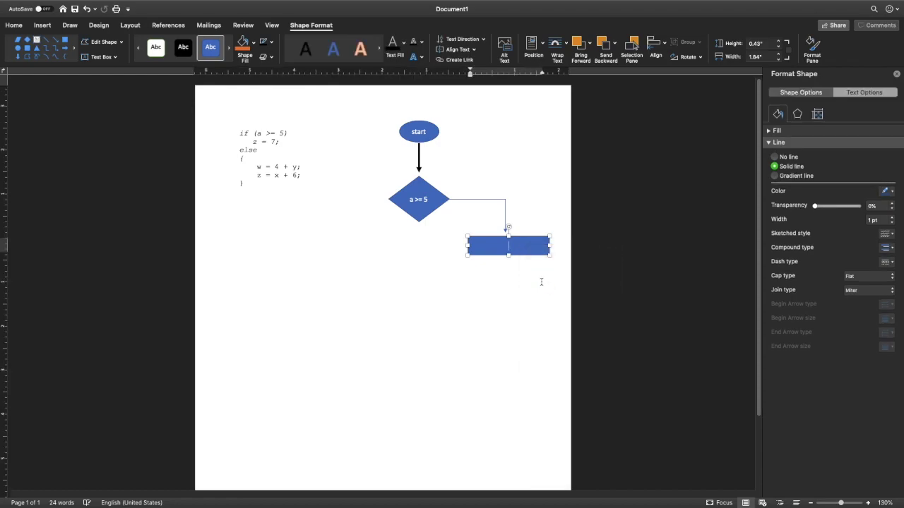
pyautogui.write('z = 7;')
# Step: Make the elbow arrow black and set its line weight to 3 pt
pyautogui.click(466, 201)
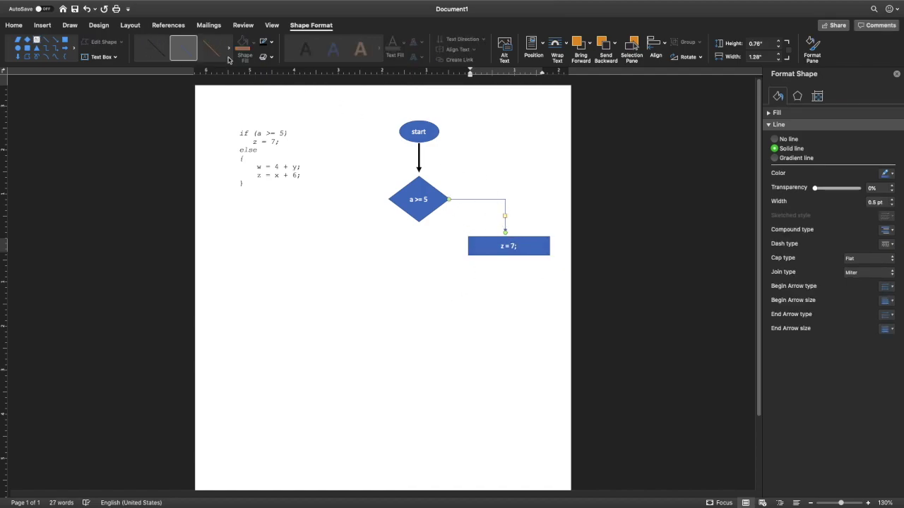
pyautogui.click(271, 43)
pyautogui.moveTo(304, 178)
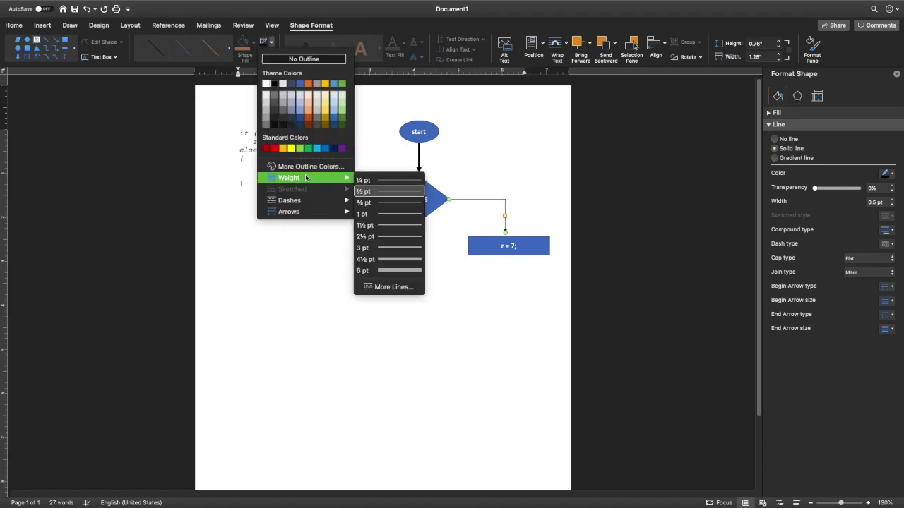
pyautogui.click(394, 248)
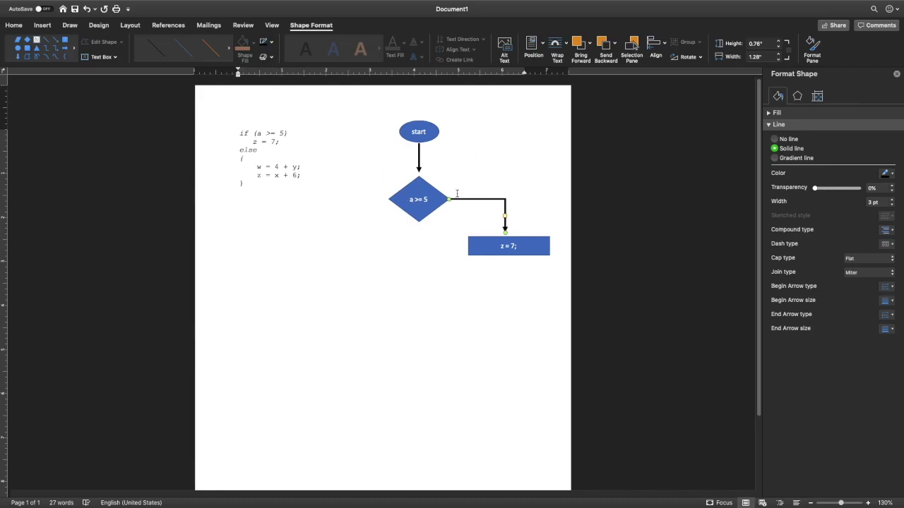
# Step: Draw a text box about 0.97" wide and 0.28" high above the elbow arrow's horizontal segment and enter "True" in it
pyautogui.click(44, 28)
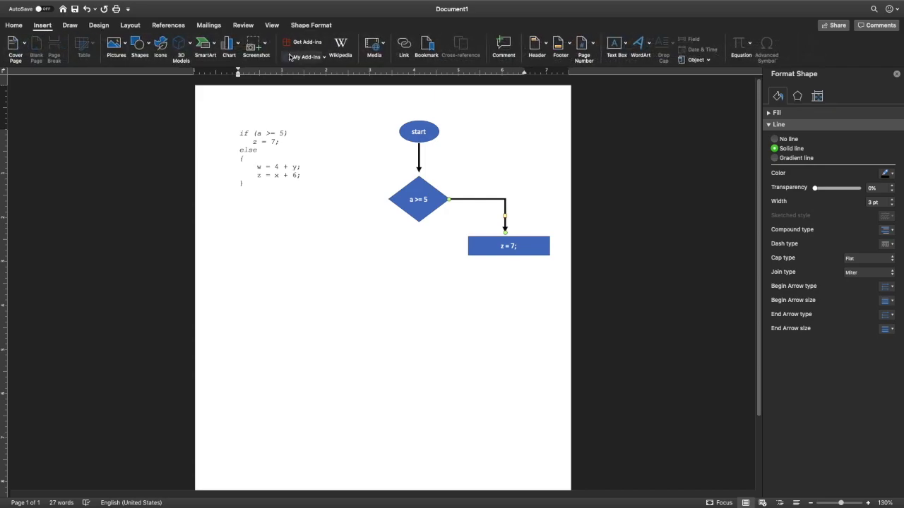
pyautogui.click(618, 50)
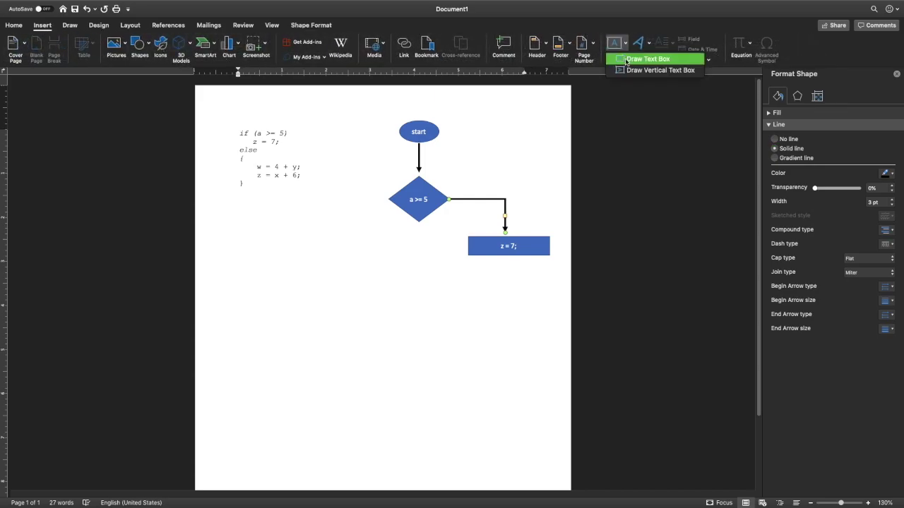
pyautogui.click(146, 52)
pyautogui.click(146, 49)
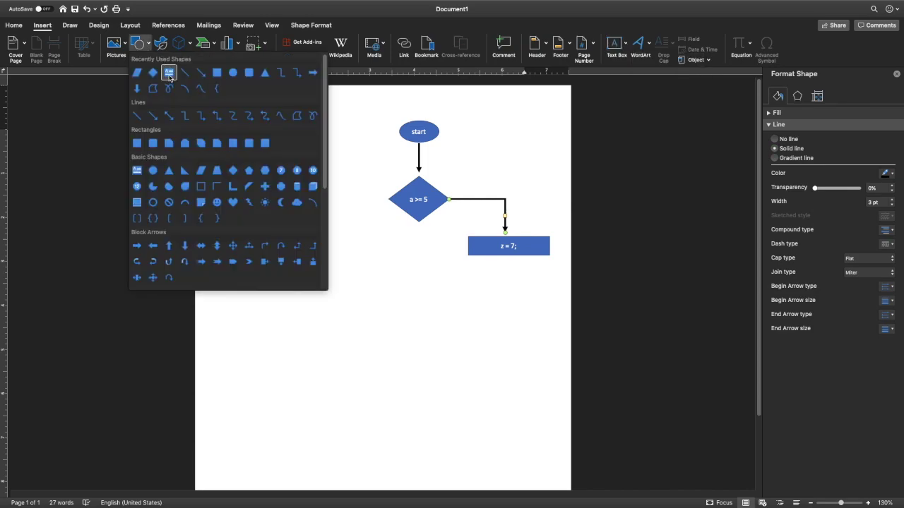
pyautogui.click(625, 60)
pyautogui.click(626, 49)
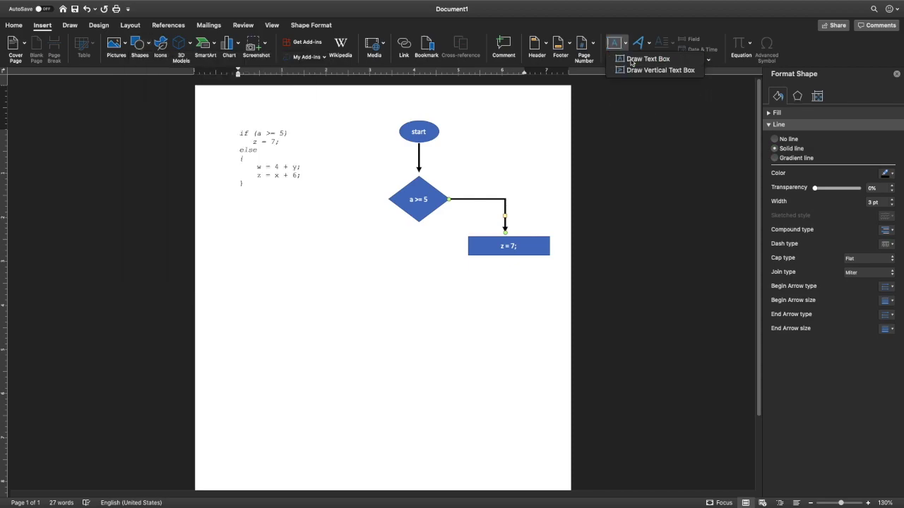
pyautogui.click(648, 58)
pyautogui.moveTo(458, 187); pyautogui.dragTo(479, 196)
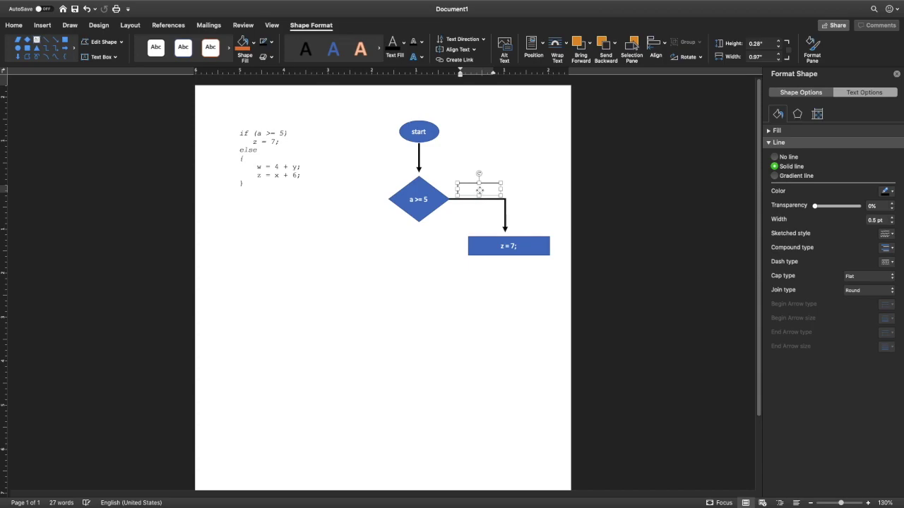
pyautogui.write('True')
pyautogui.click(525, 223)
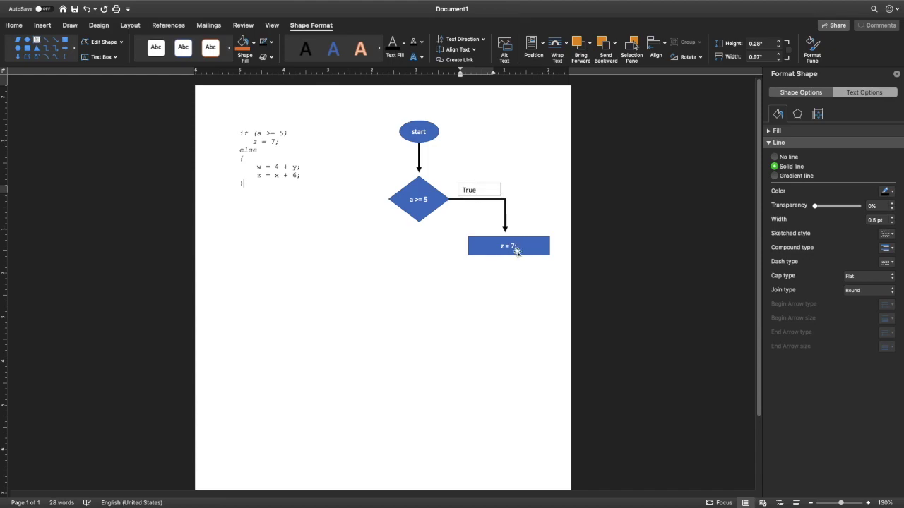
# Step: Center the word "True" horizontally within its text box
pyautogui.click(490, 194)
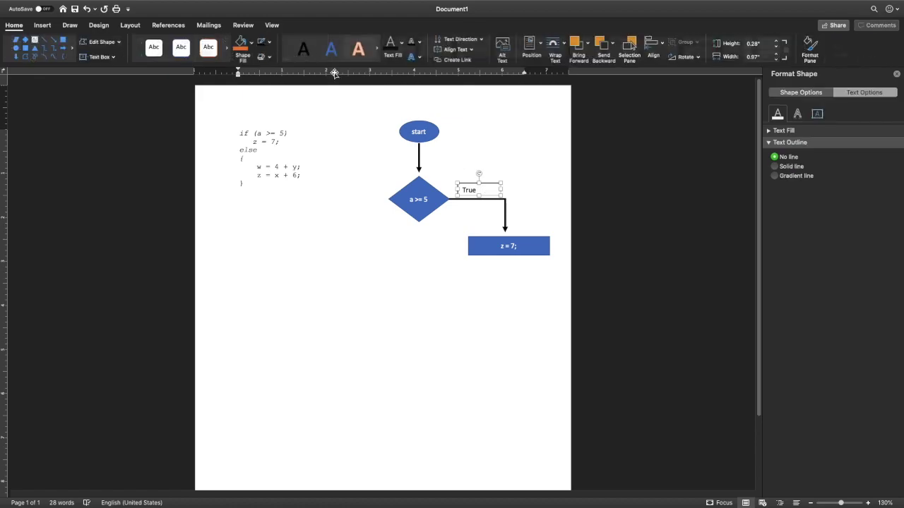
pyautogui.click(478, 192)
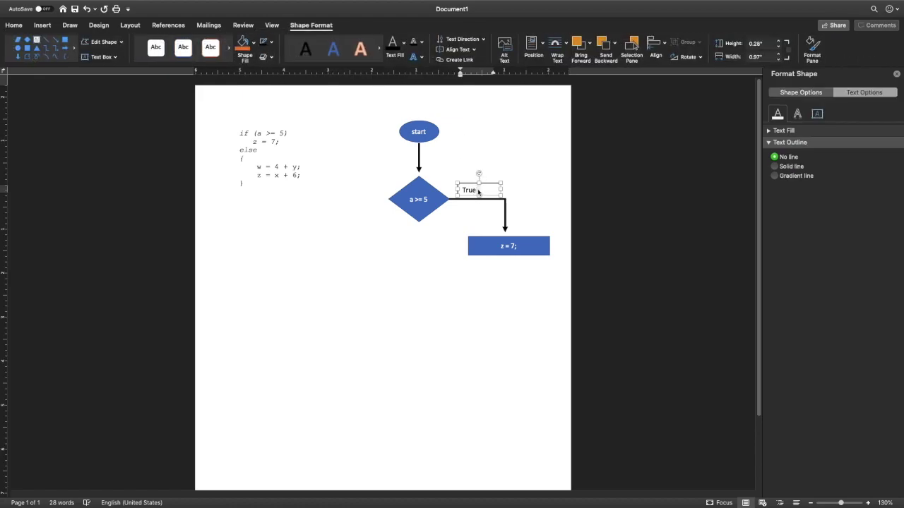
pyautogui.click(18, 28)
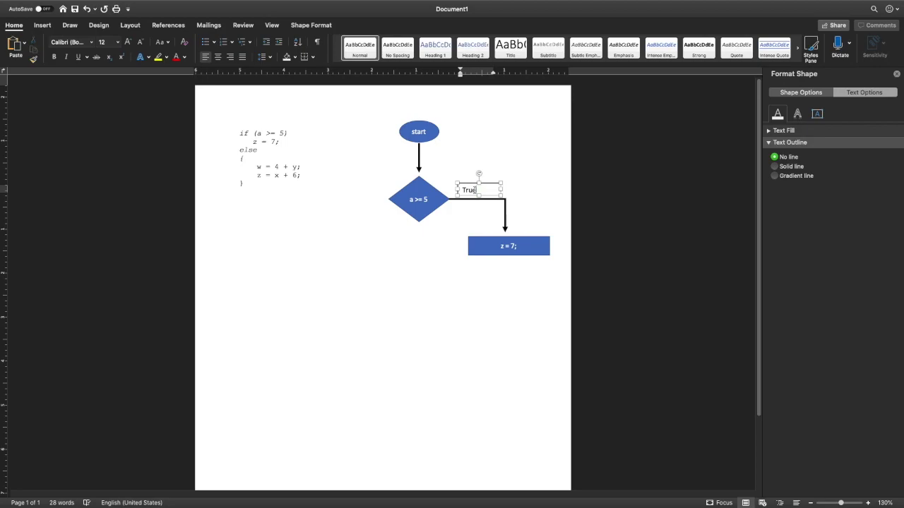
pyautogui.click(476, 209)
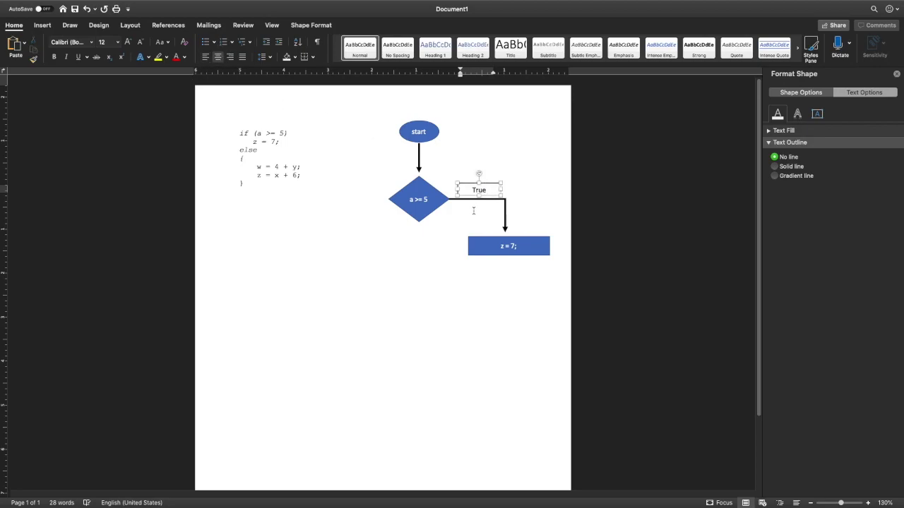